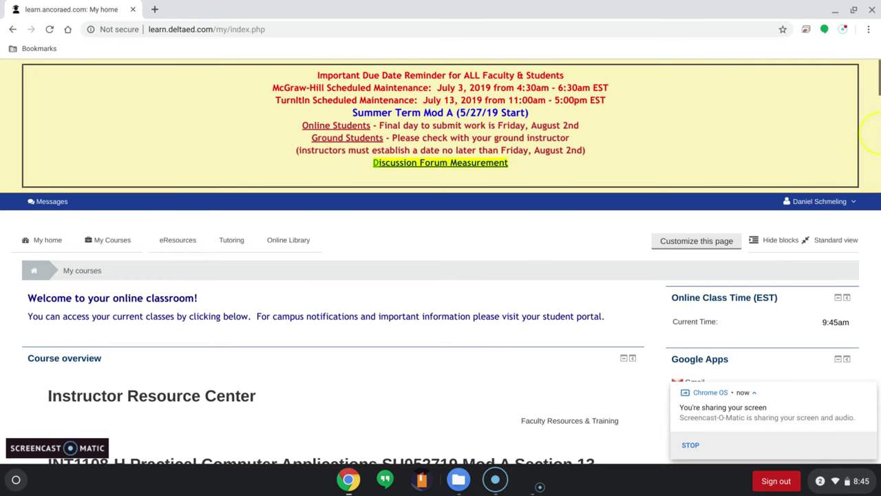
Open Google Drive's My Drive in a new tab, then return to the Moodle home tab.
scroll(878, 84, down, 3)
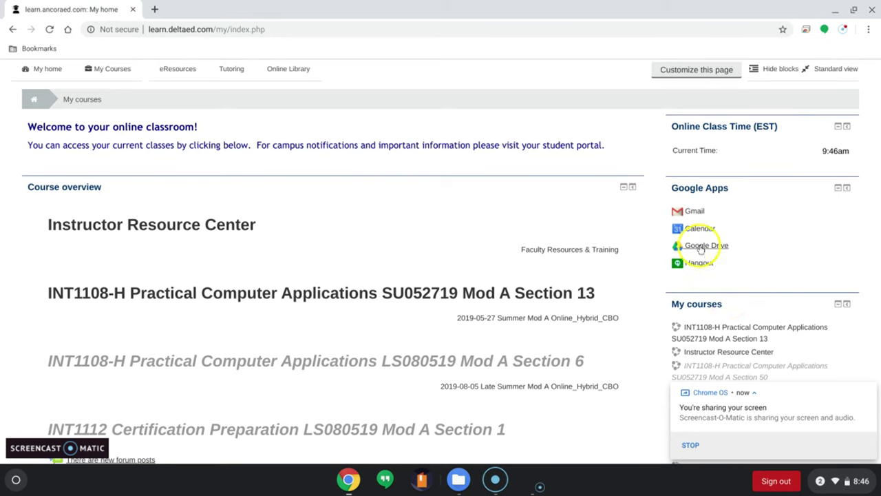
click(700, 248)
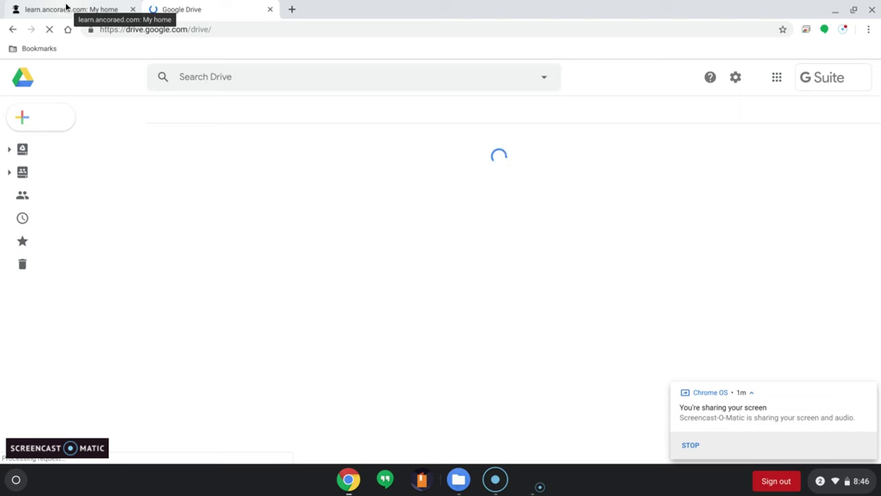
click(247, 210)
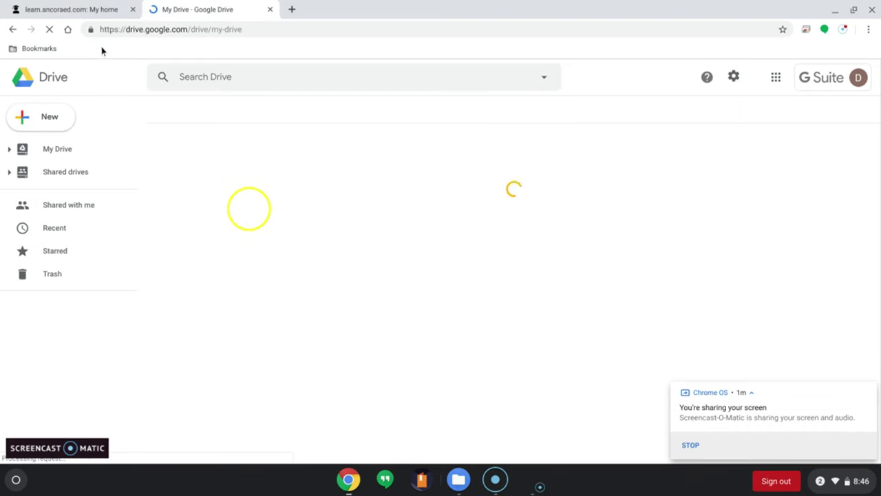
click(84, 10)
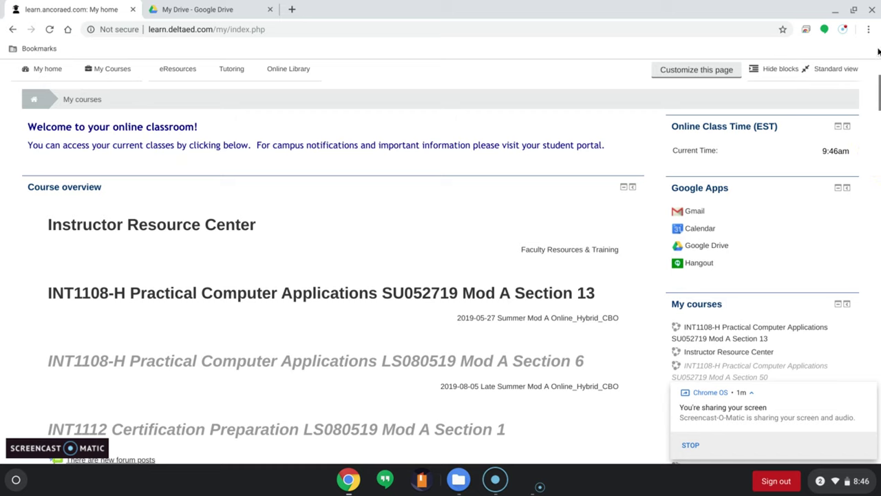
Open Moodle eResources, find 'Office' on the page, and open the Office 365 & Office 2013 resource.
scroll(878, 84, up, 3)
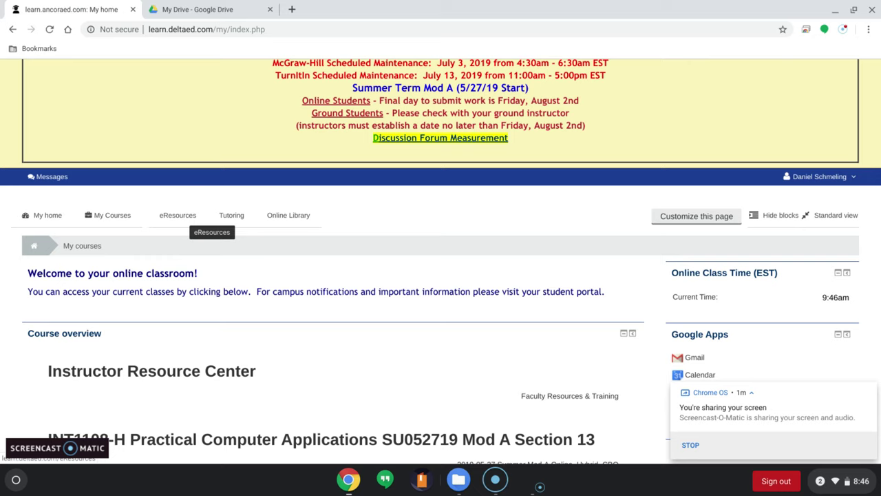
click(182, 219)
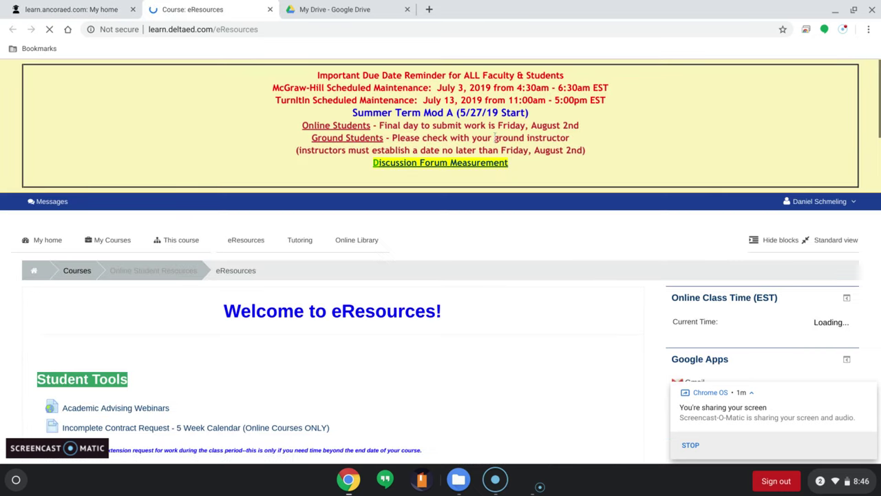
key(ctrl+f)
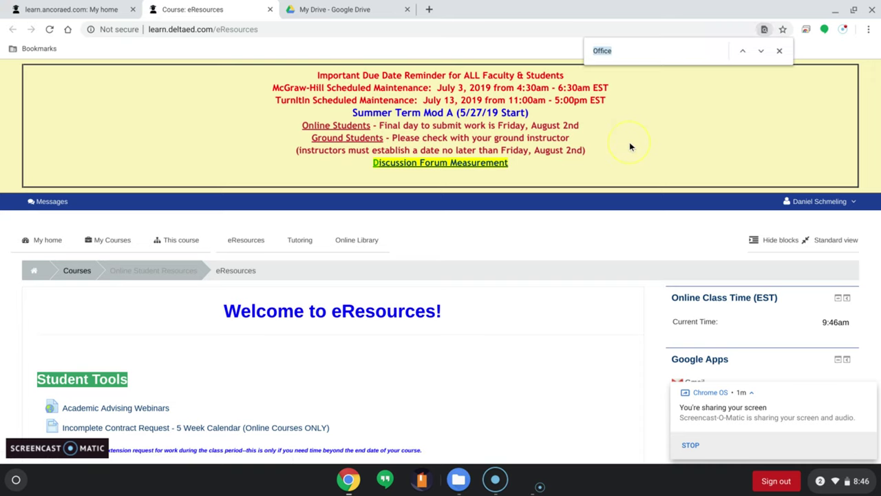
text(Office)
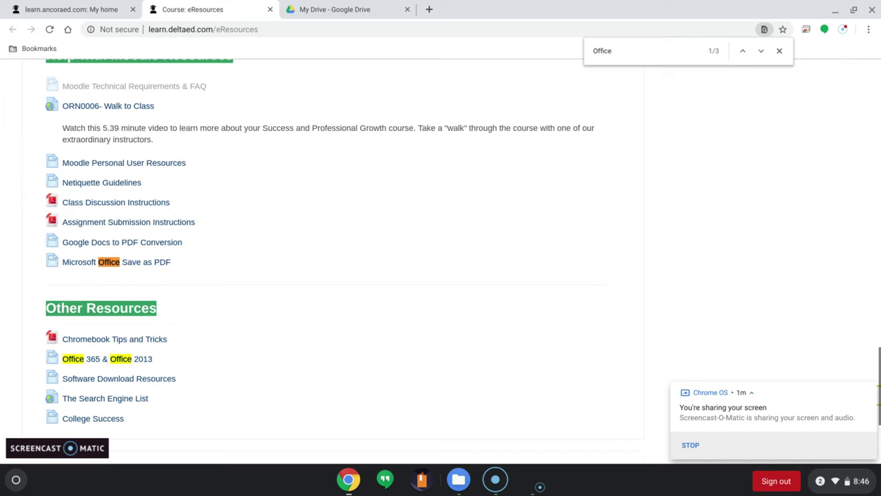
click(142, 358)
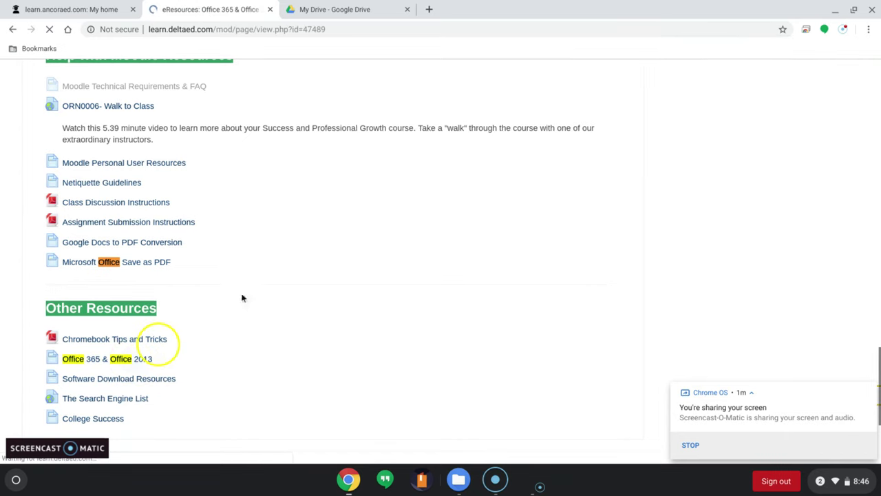
Follow the login.microsoftonline.com sign-in link on the Office 365 & Office 2013 page.
scroll(879, 145, down, 4)
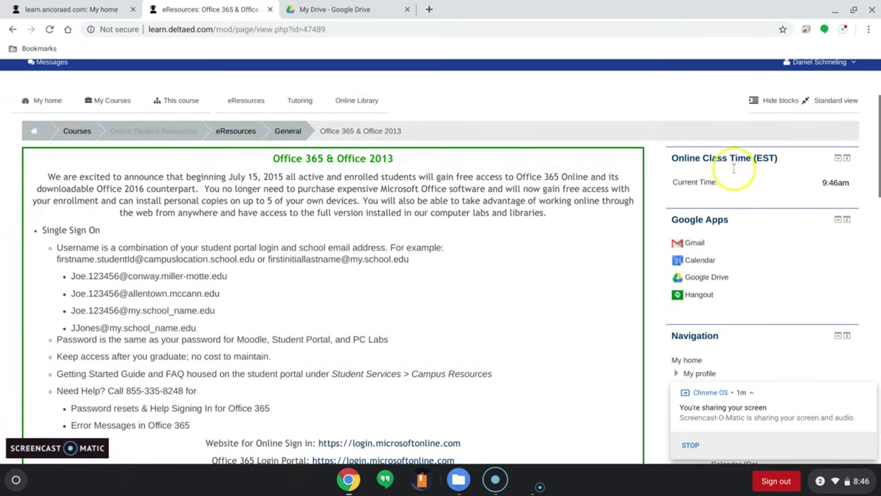
drag(393, 159, 348, 159)
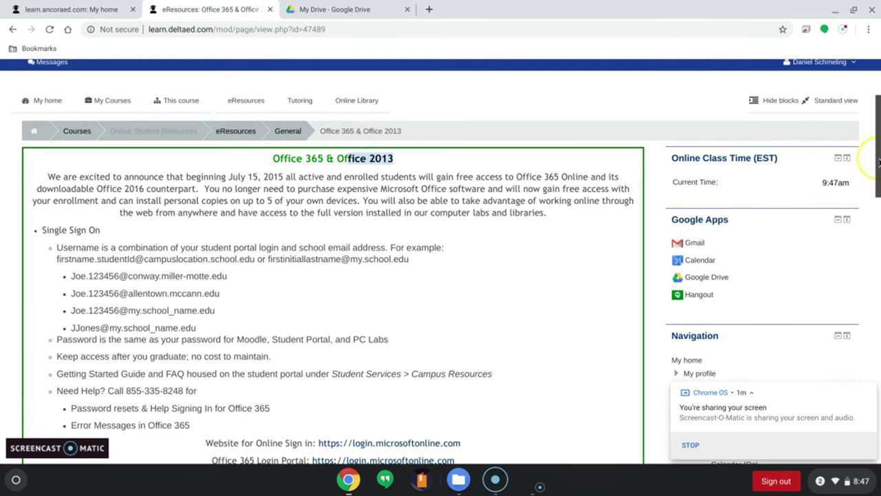
scroll(870, 166, down, 3)
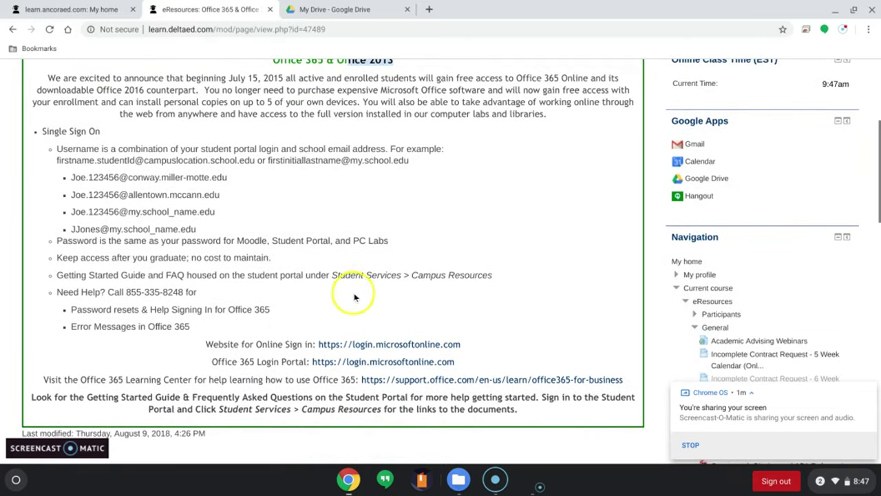
click(384, 348)
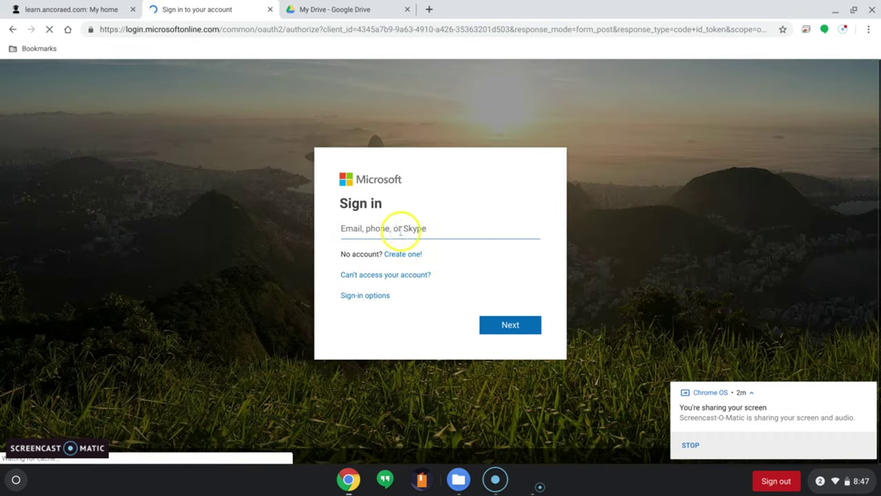
Sign in with the school account e-mail and password, answering No to staying signed in.
click(397, 229)
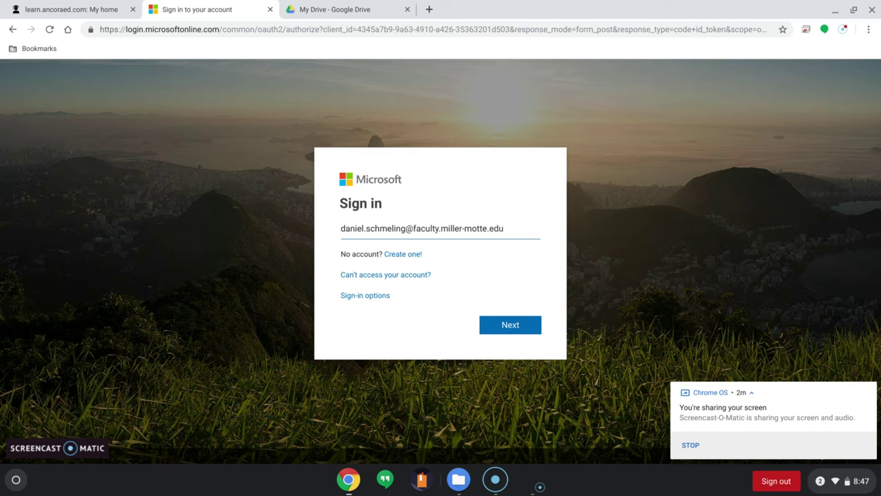
key(Return)
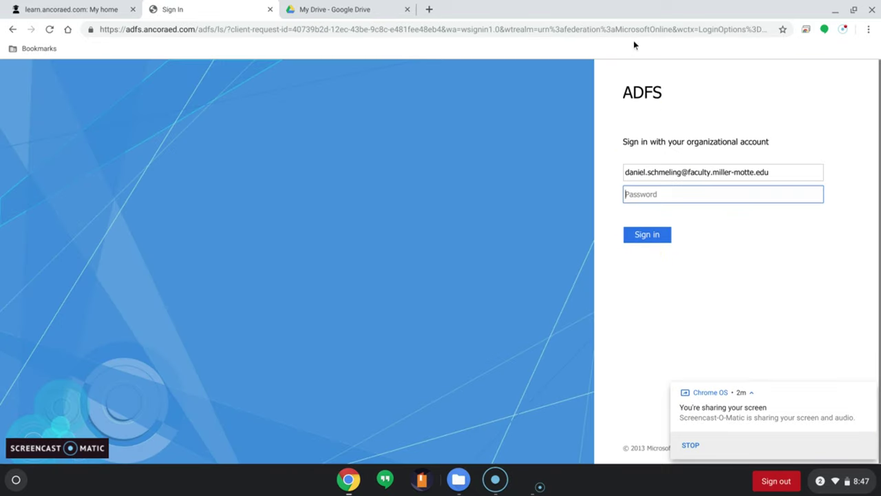
click(680, 197)
text(••••)
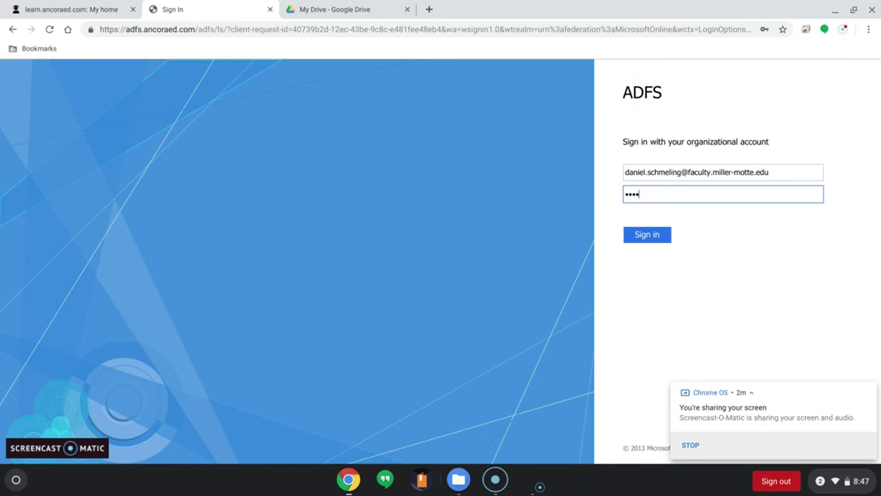
key(Return)
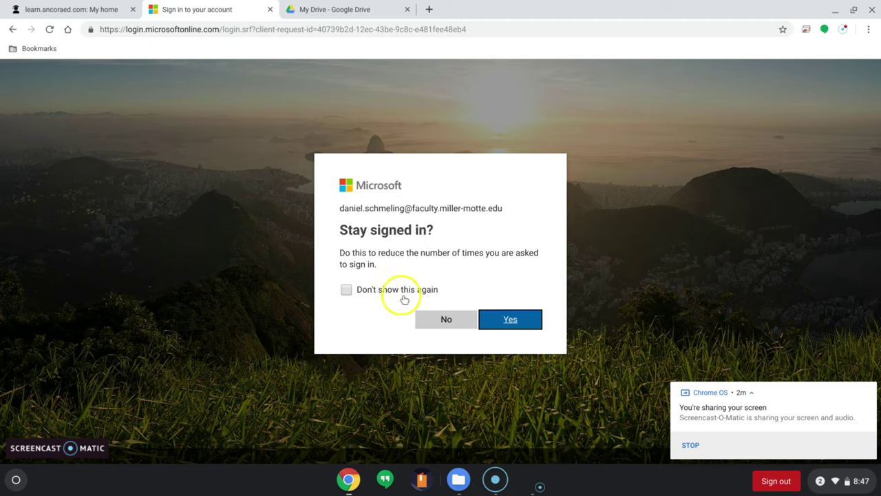
click(424, 317)
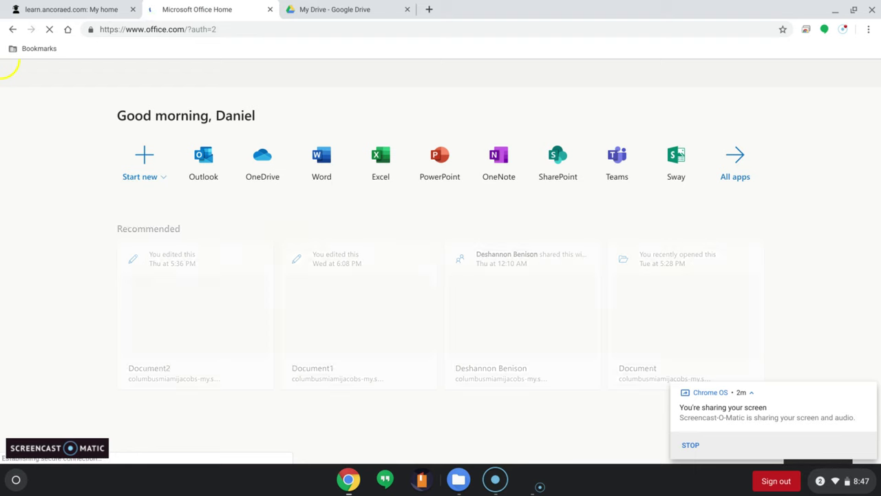
Launch Word from the Office home page to reach its templates and recent files.
click(322, 168)
click(324, 170)
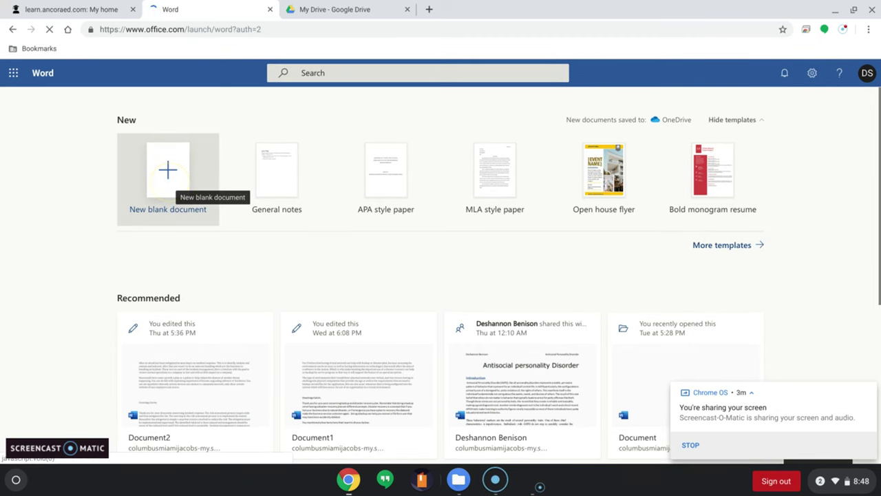
click(168, 171)
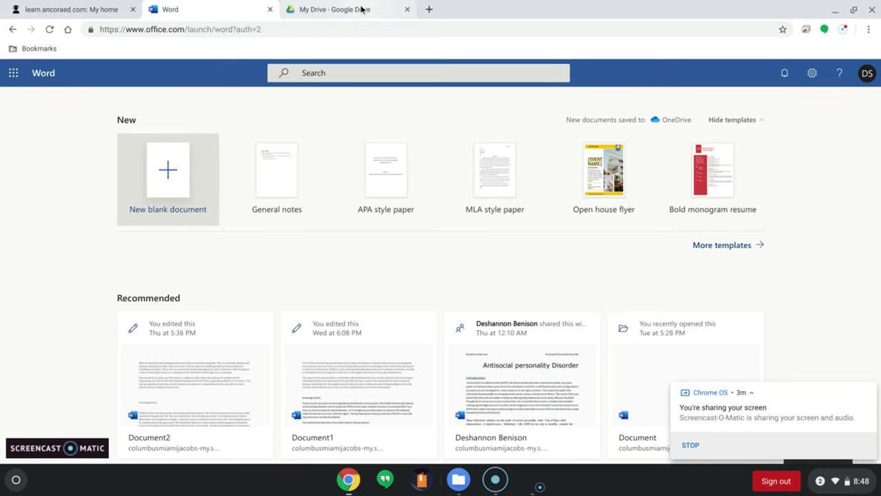
Open the INT1108-H Practical Computer Applications course and expand Lesson 3 - Document Design.
click(88, 10)
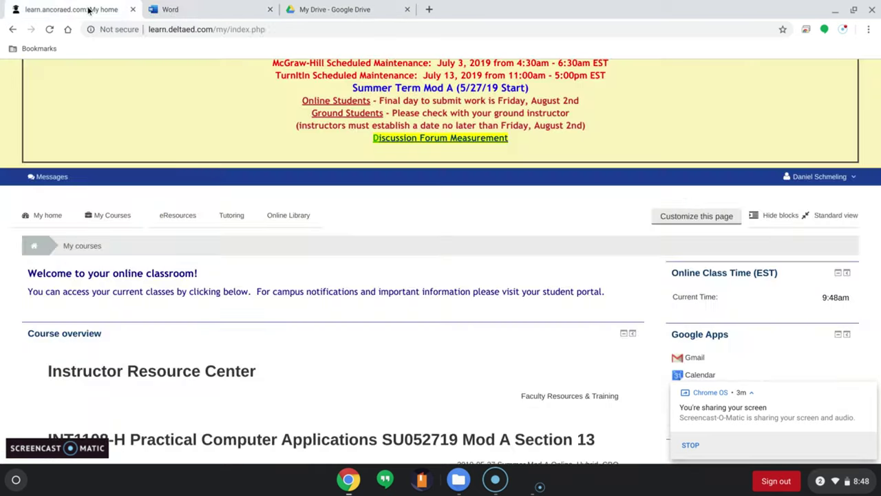
click(335, 429)
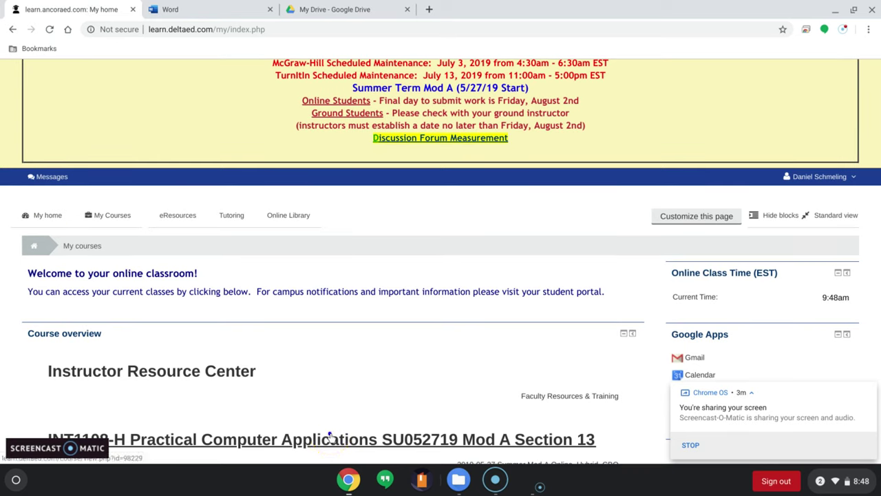
click(819, 178)
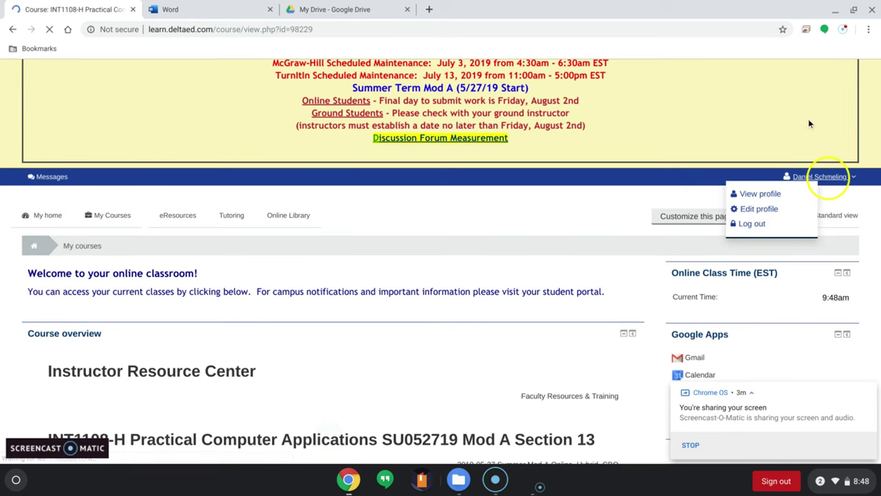
scroll(375, 249, down, 10)
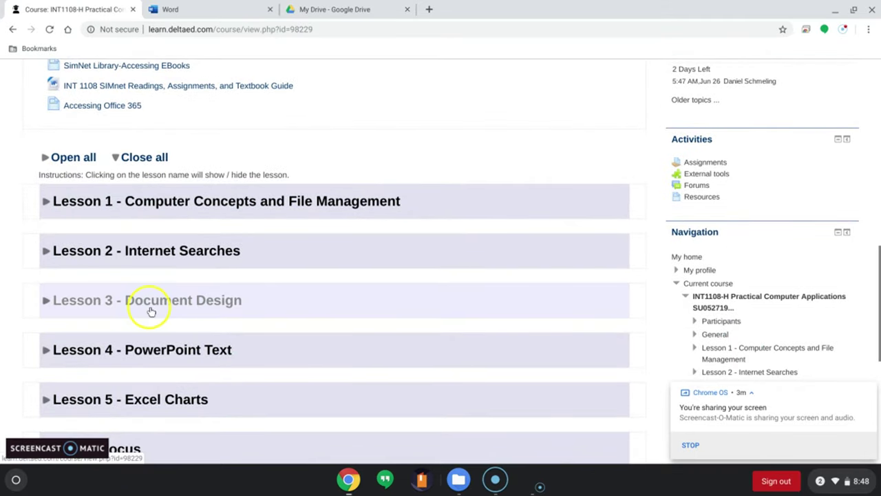
click(150, 308)
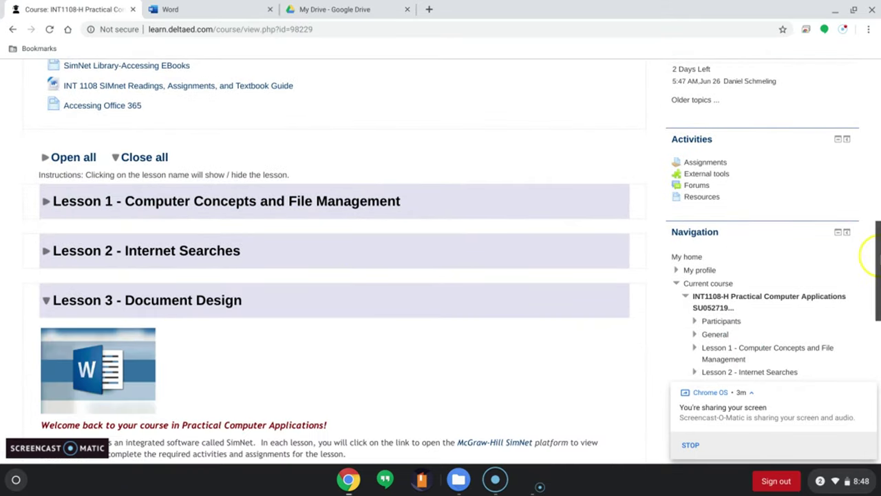
scroll(875, 331, down, 5)
scroll(879, 338, down, 1)
scroll(879, 338, up, 1)
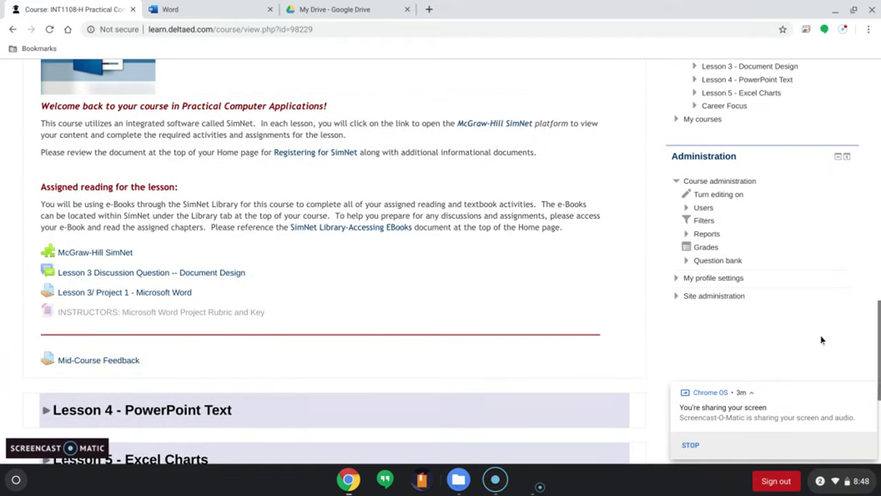
Download Project 1 Word Content .docx from the Lesson 3/ Project 1 assignment and show it in its folder.
click(174, 290)
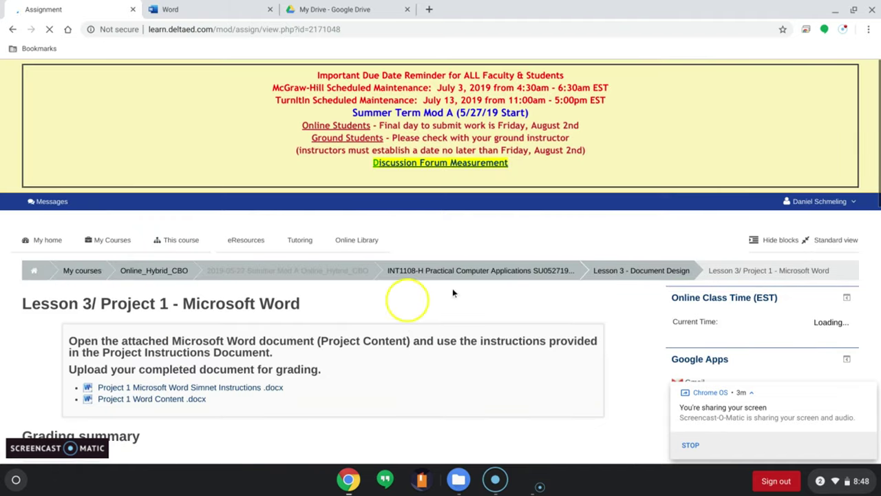
click(172, 403)
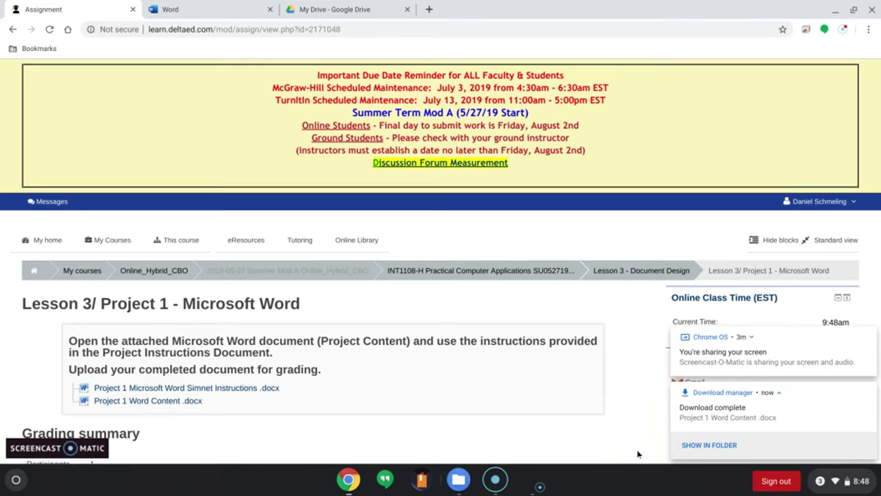
click(716, 445)
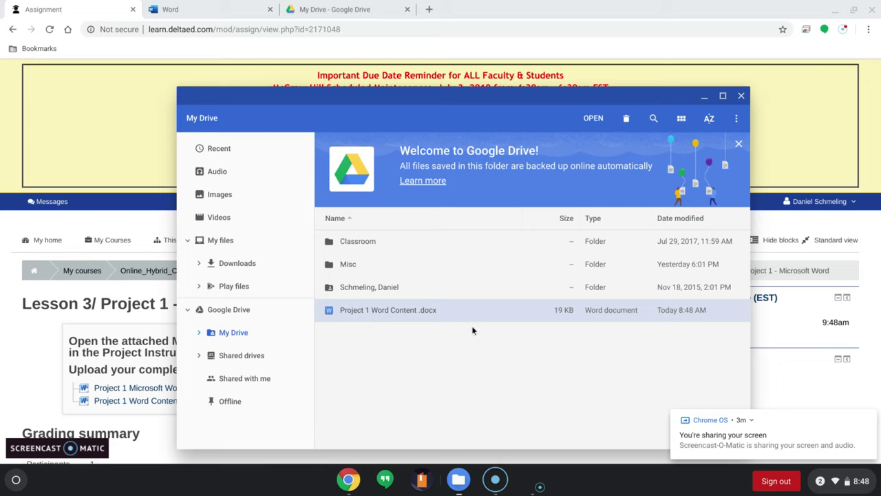
Preview the Drive copy of Project 1 Word Content .docx, then close the preview.
double_click(424, 310)
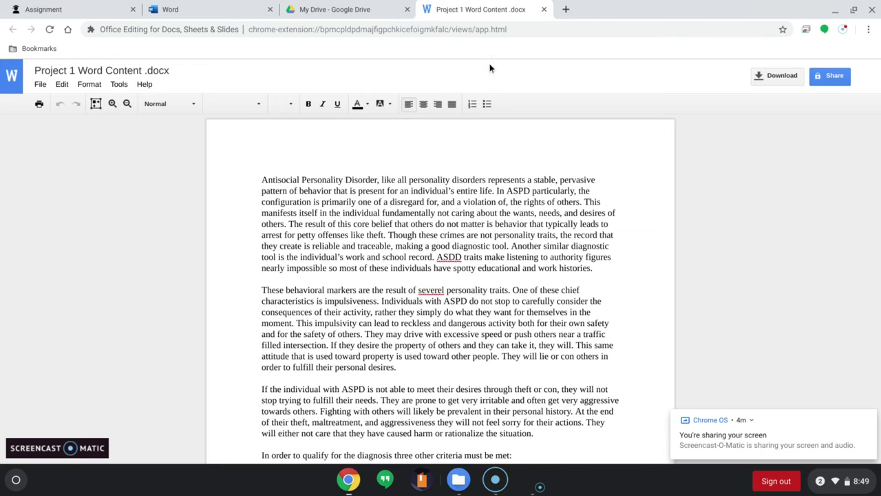
click(543, 10)
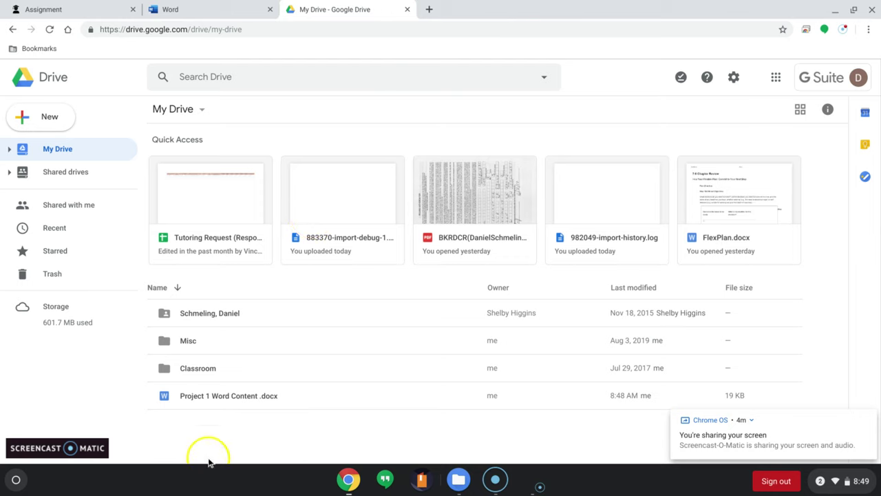
Open OneDrive in a new tab from the Office home page.
click(183, 8)
click(11, 30)
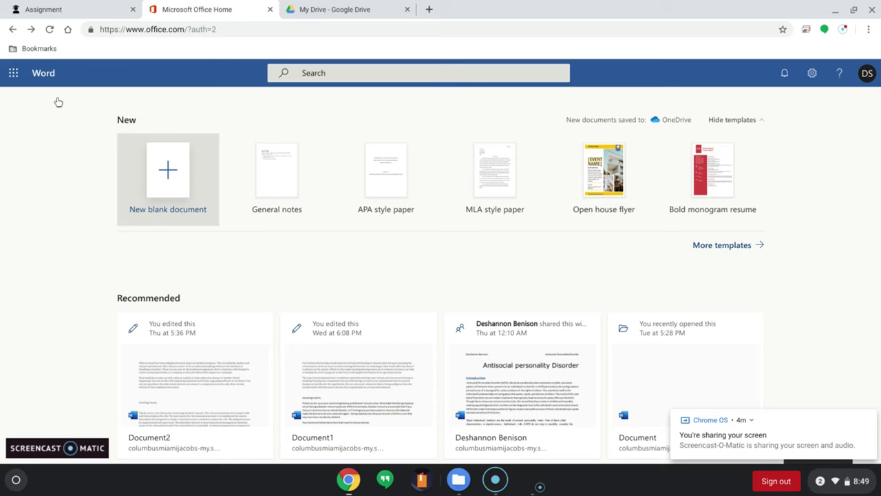
click(262, 169)
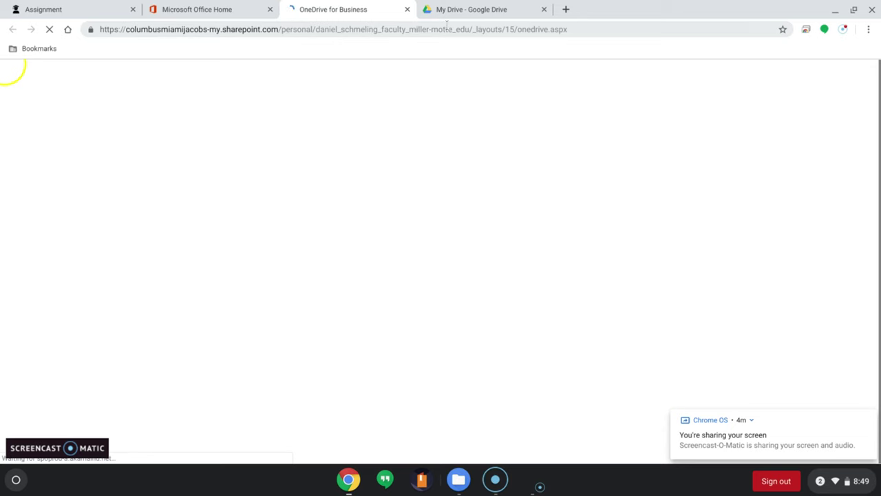
Put OneDrive and Google Drive in separate windows, with Drive snapped to the right half.
click(854, 10)
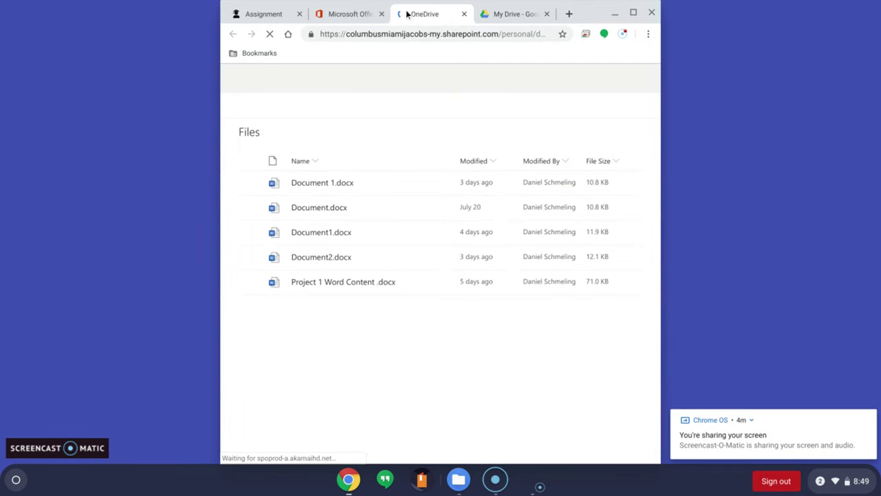
drag(417, 15, 1, 25)
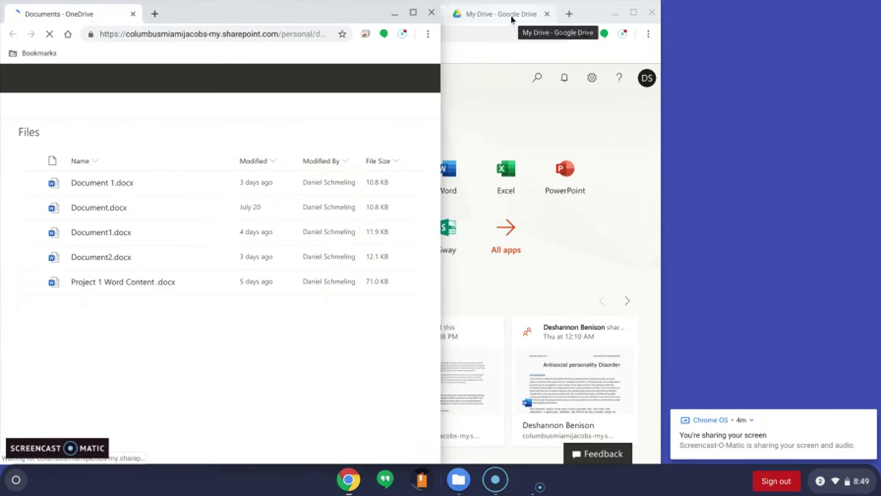
click(512, 16)
drag(511, 19, 526, 36)
drag(544, 66, 879, 31)
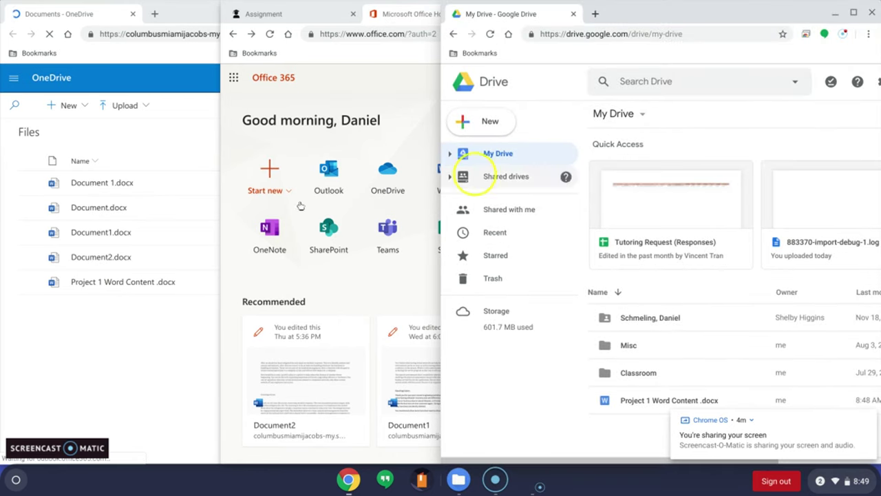
click(325, 13)
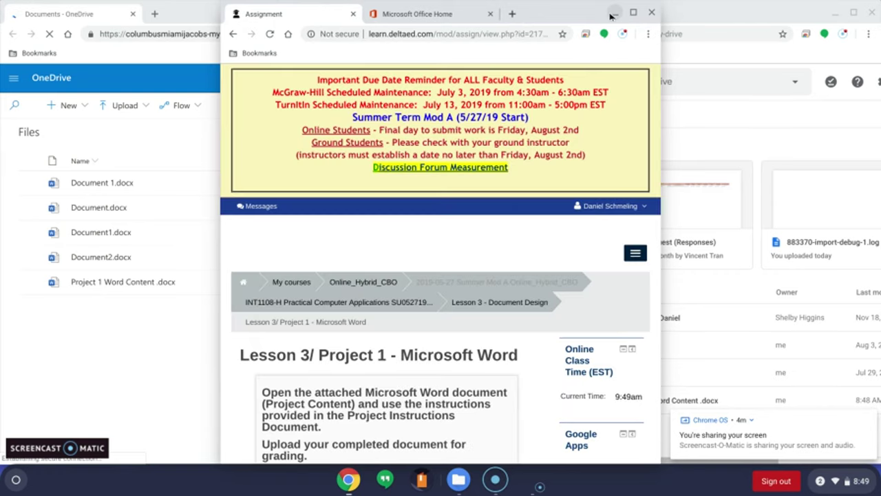
click(614, 12)
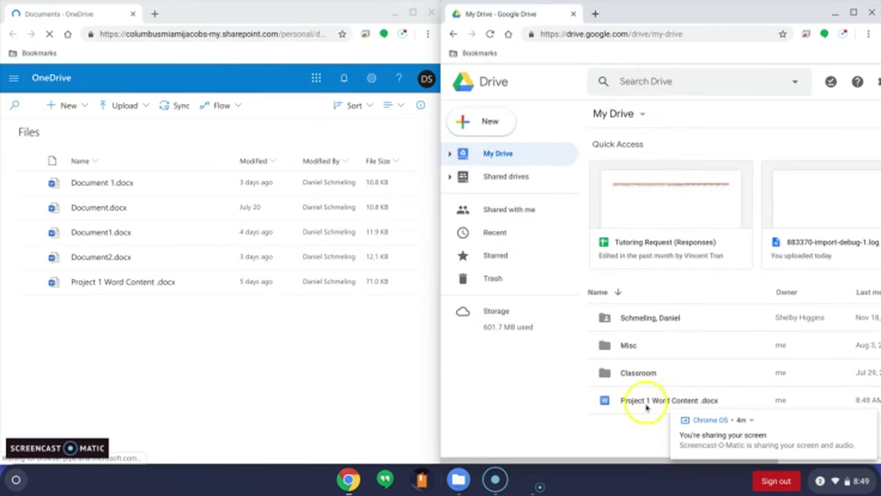
Try dragging Project 1 Word Content .docx from Drive into OneDrive's Documents list.
click(644, 409)
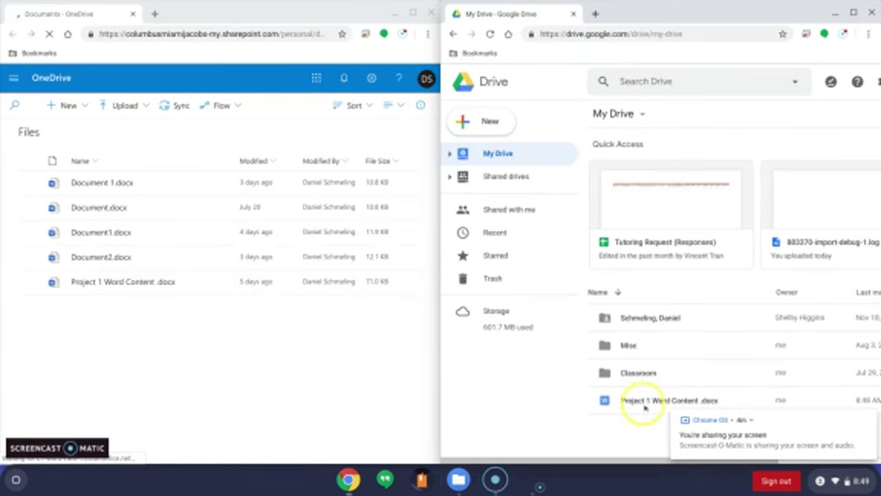
drag(515, 403, 158, 350)
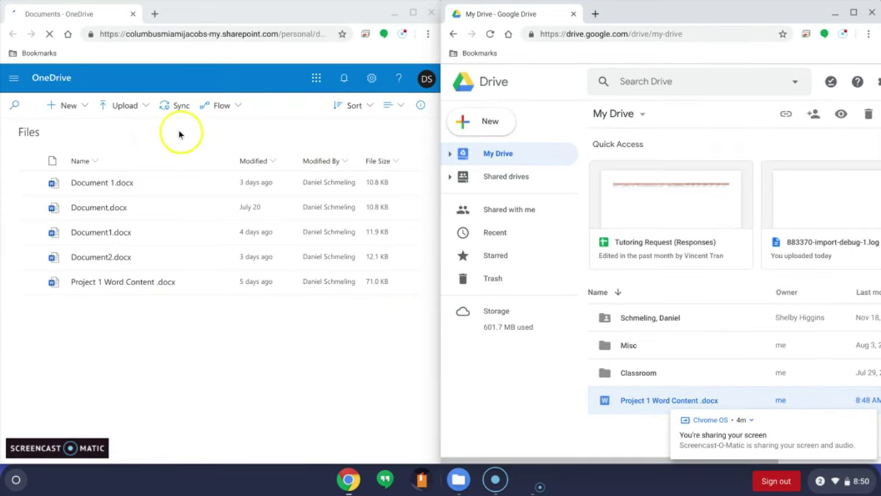
click(126, 113)
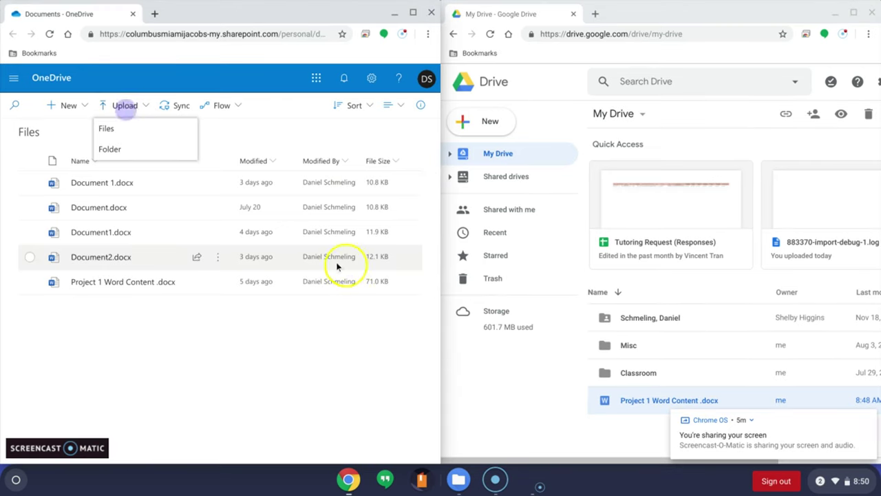
click(139, 283)
click(139, 283)
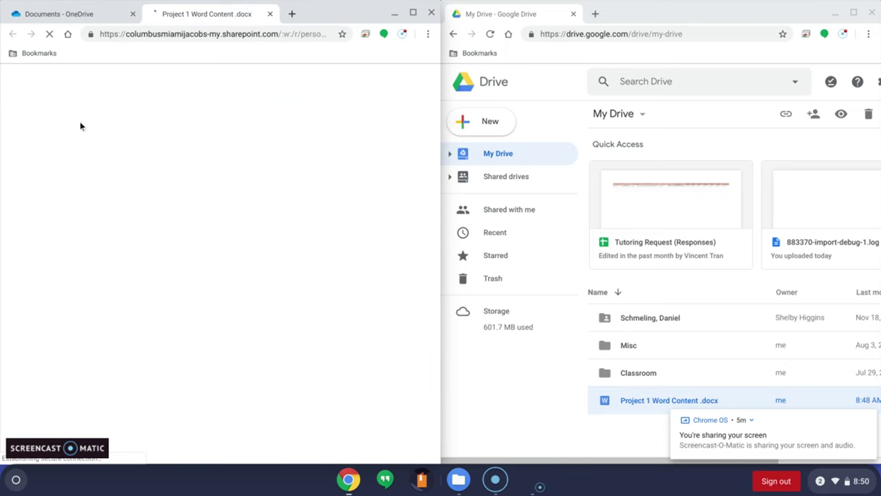
click(268, 15)
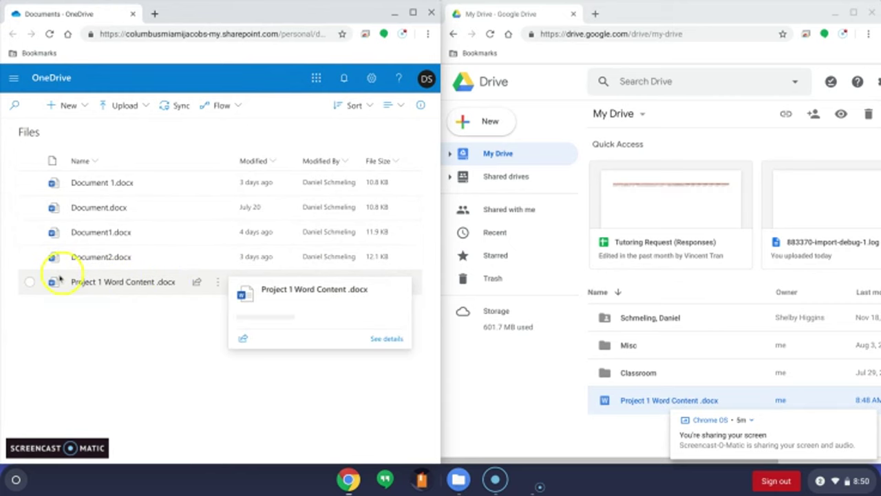
click(30, 282)
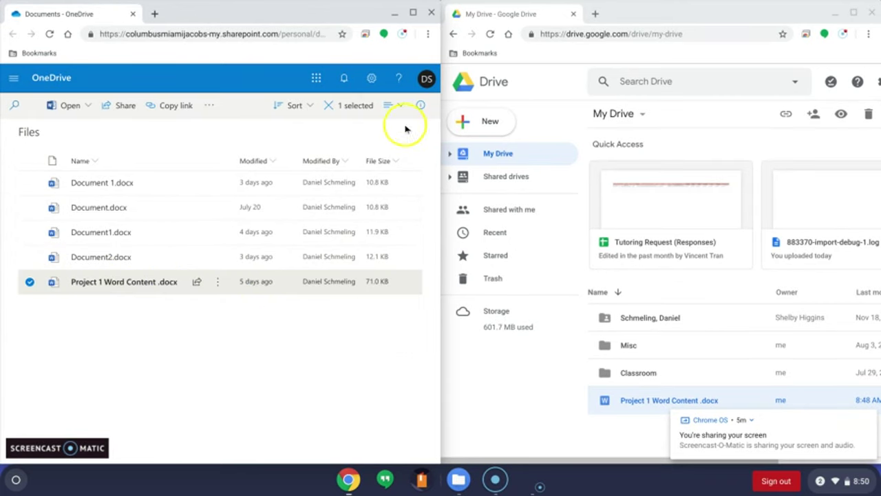
click(327, 108)
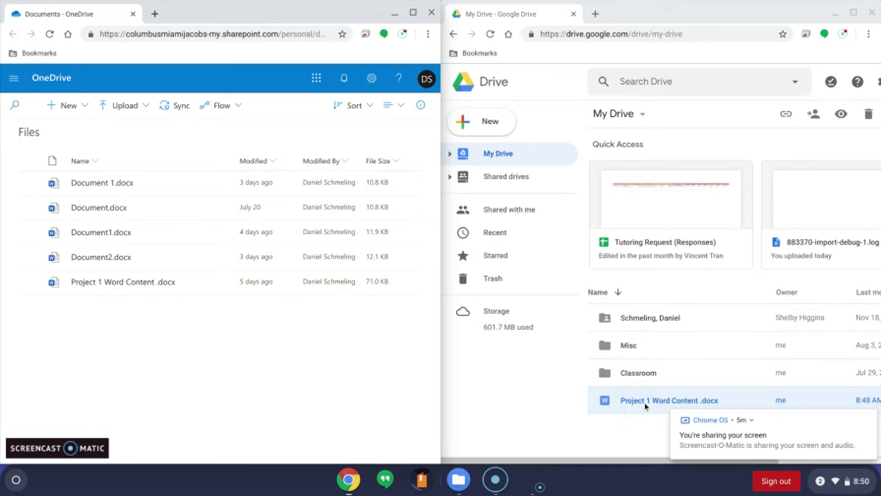
drag(646, 406, 218, 345)
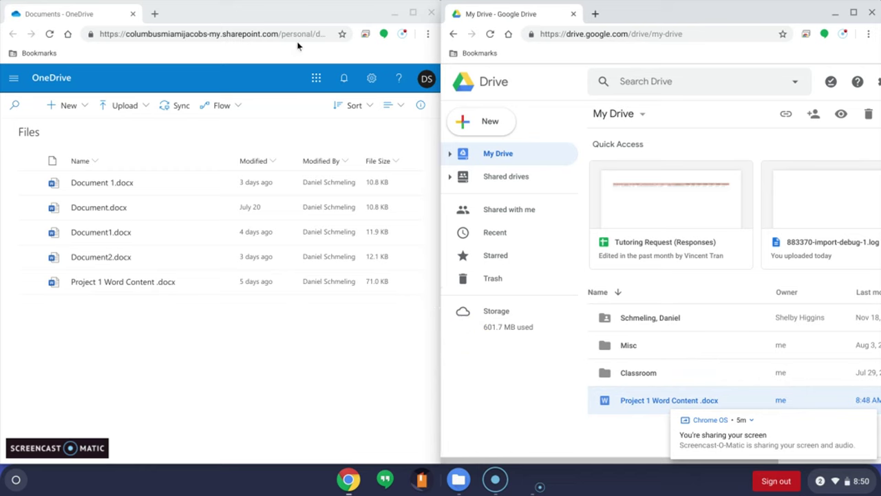
drag(291, 18, 301, 20)
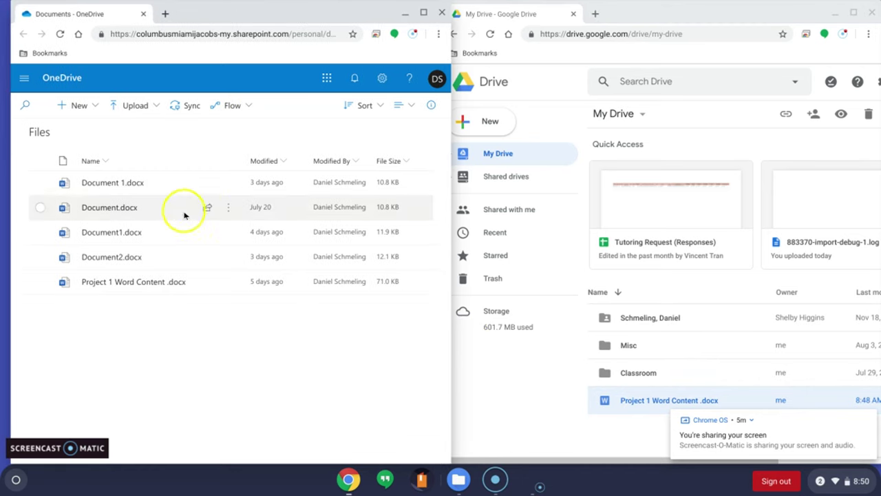
click(132, 281)
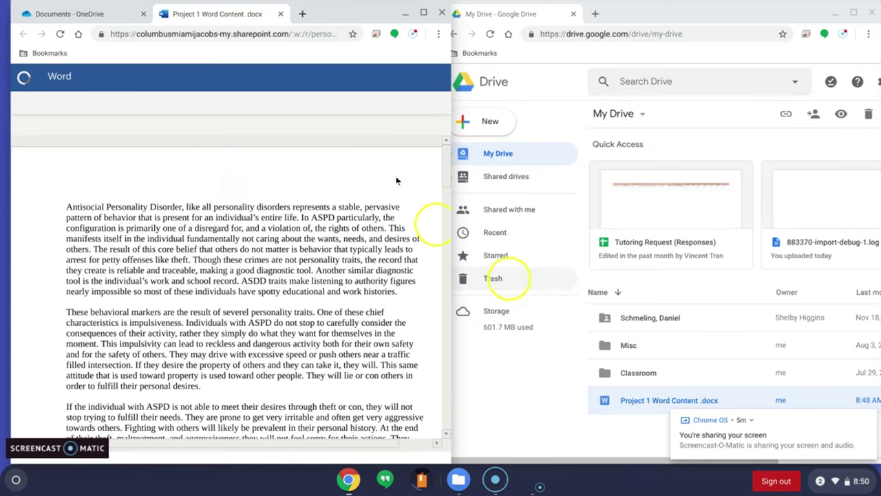
click(422, 13)
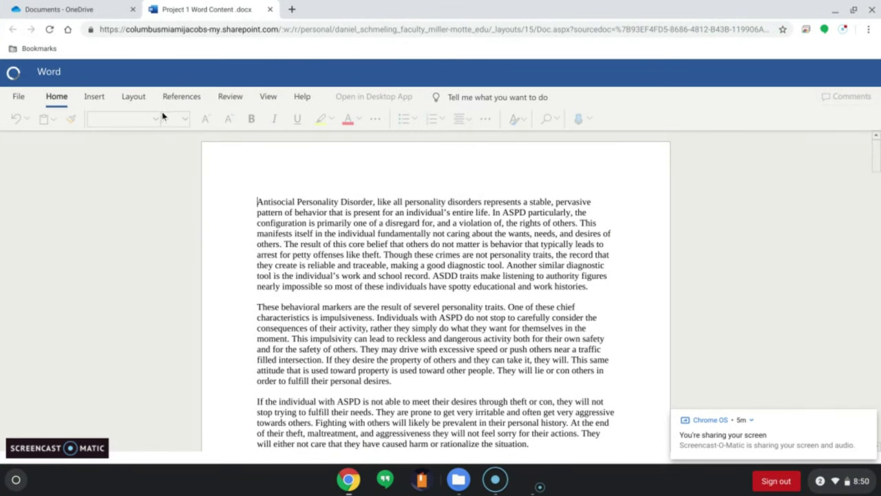
click(853, 10)
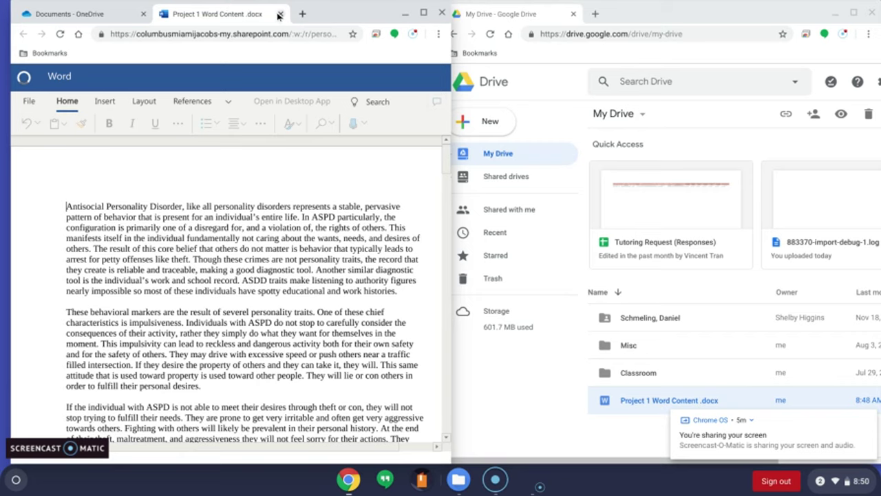
click(278, 15)
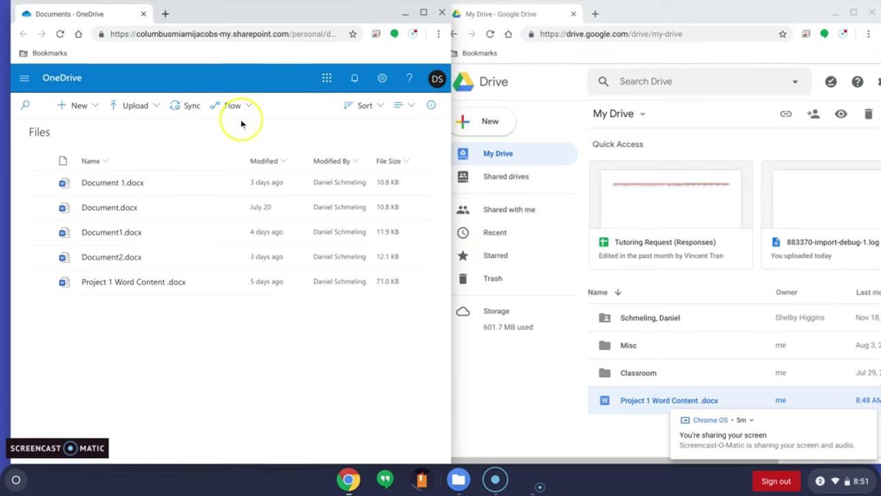
Upload Project 1 Word Content .docx from Google Drive's My Drive, replacing OneDrive's older copy.
click(143, 108)
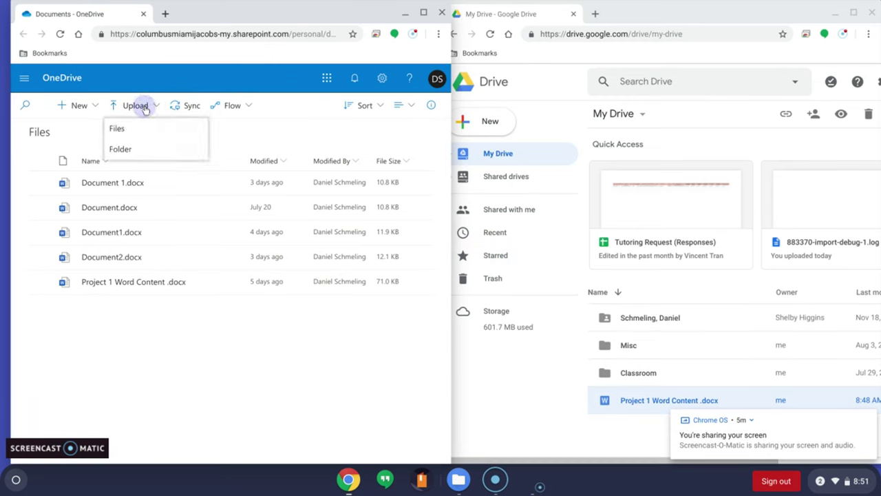
click(130, 127)
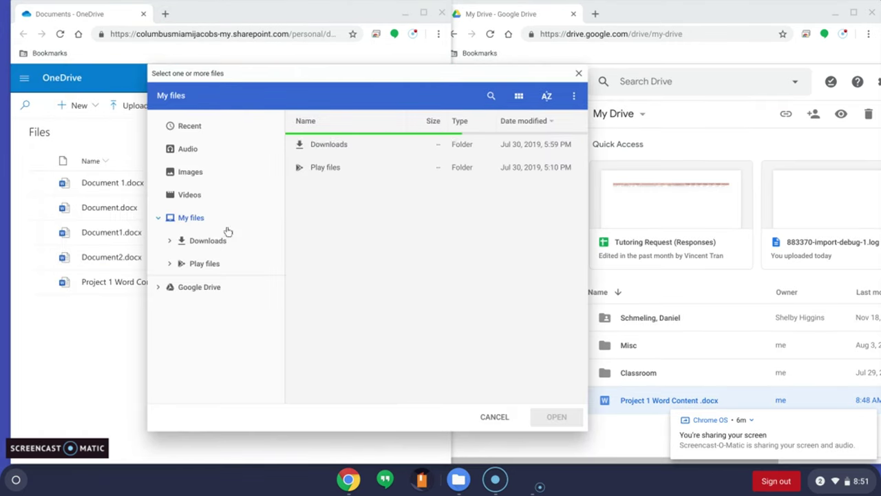
click(192, 287)
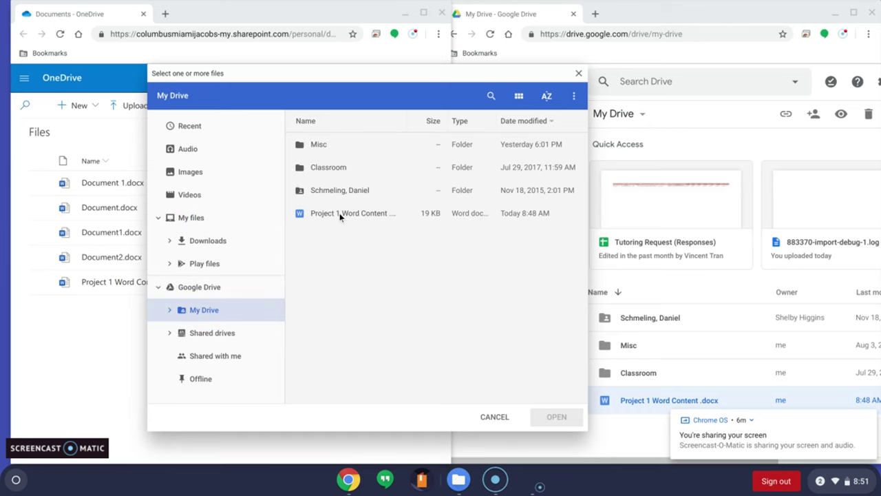
click(340, 213)
click(558, 423)
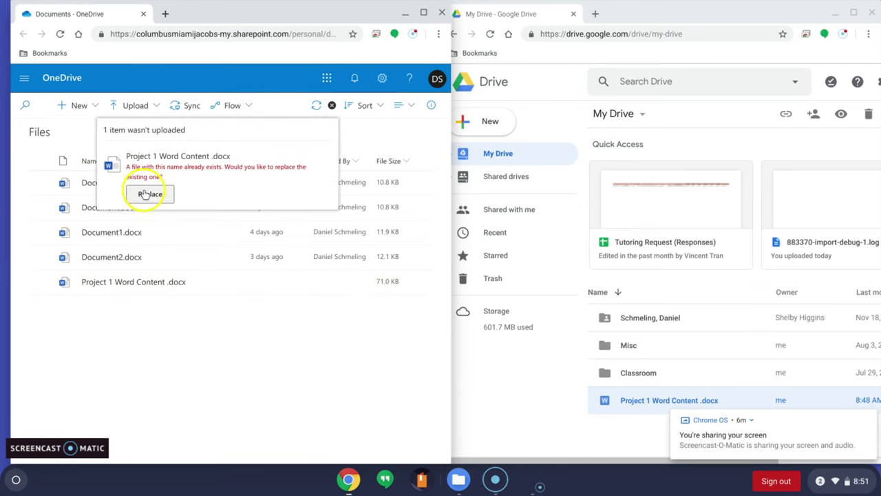
click(149, 194)
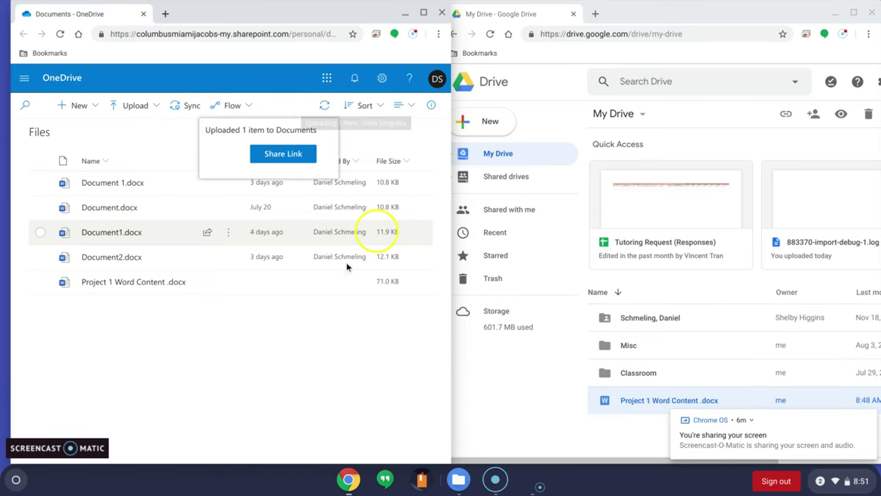
click(315, 403)
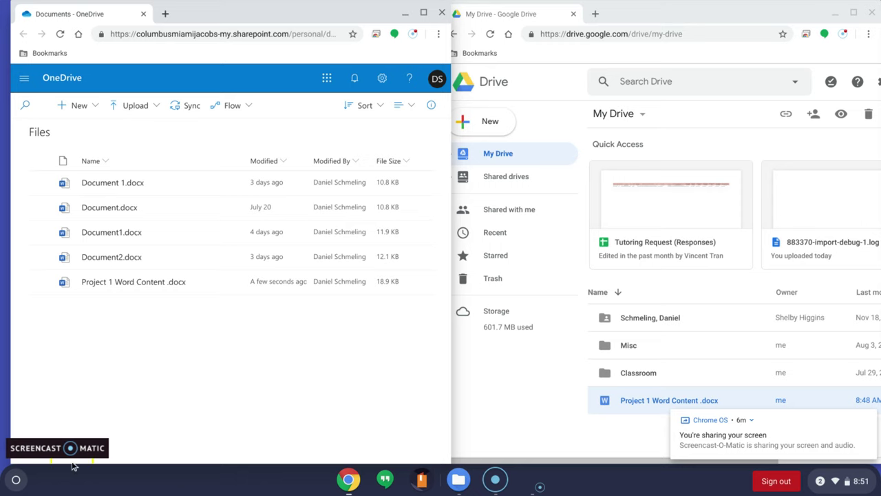